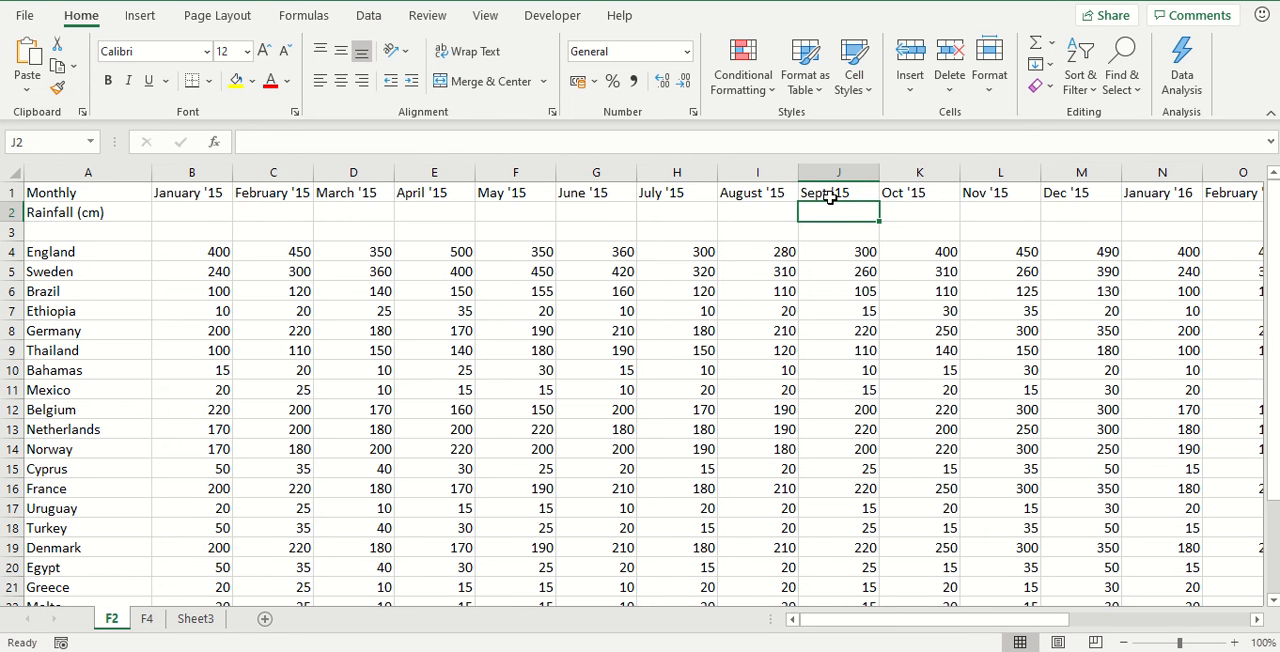
left_click(831, 194)
left_click(830, 230)
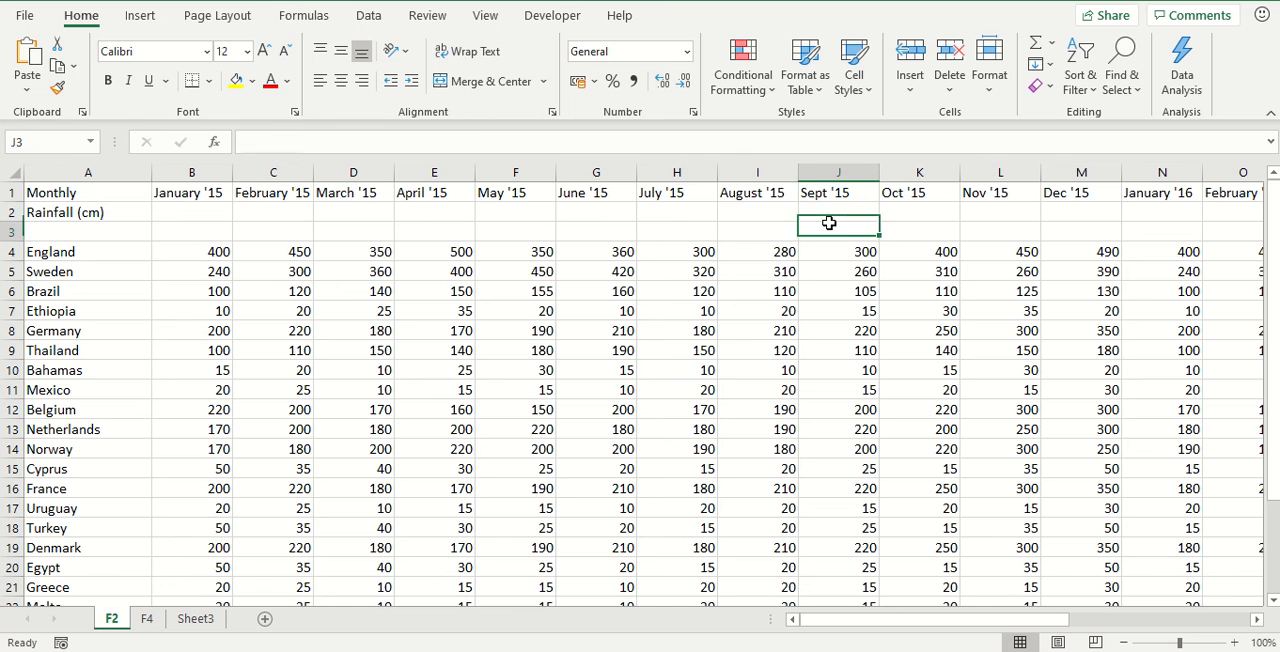
left_click(682, 289)
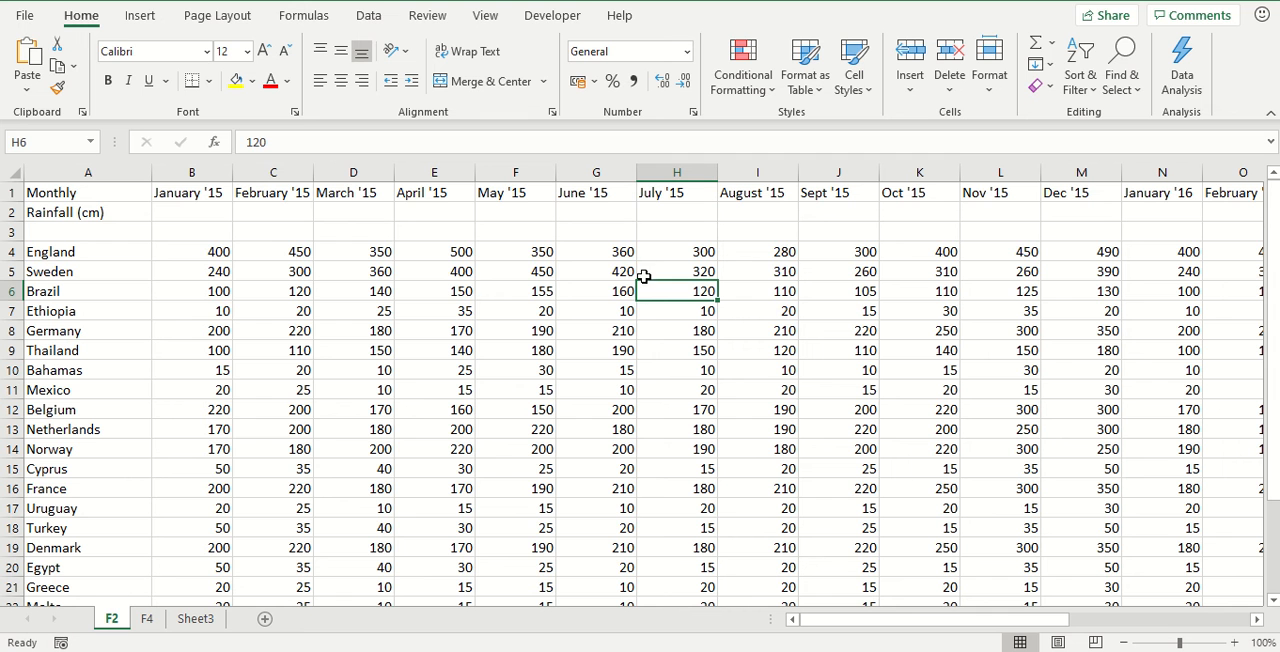
left_click(695, 232)
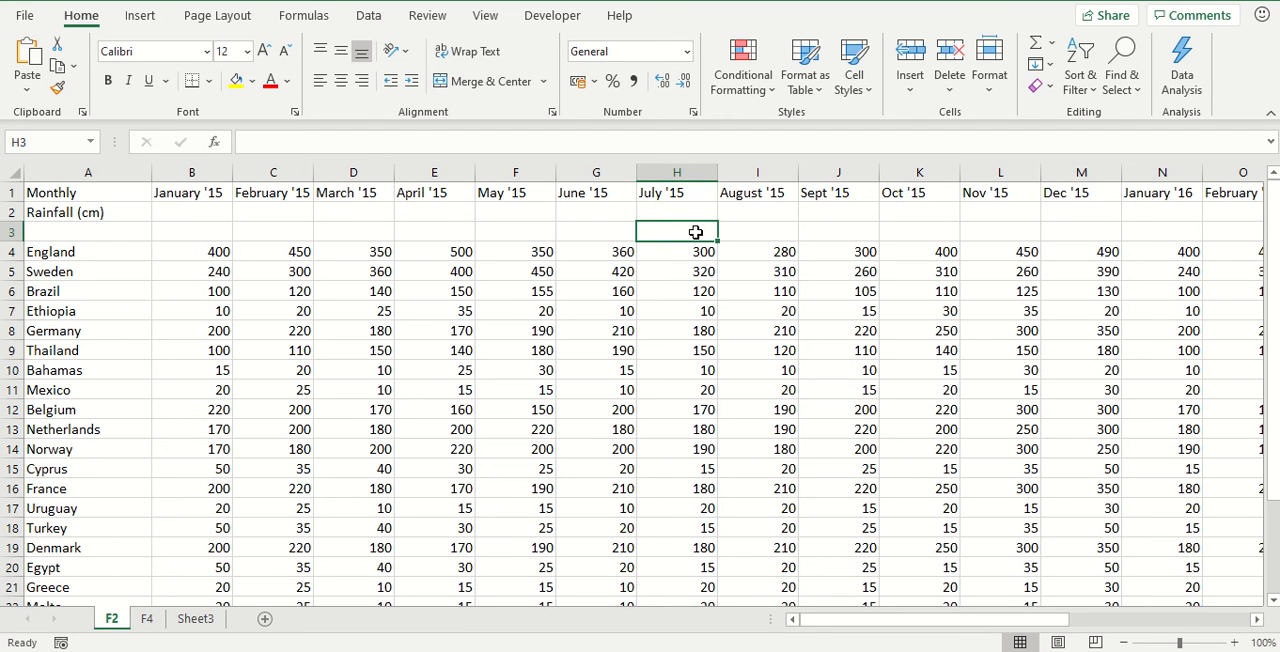
Enter the value 1 in cell G3, in the June '15 column
left_click(585, 228)
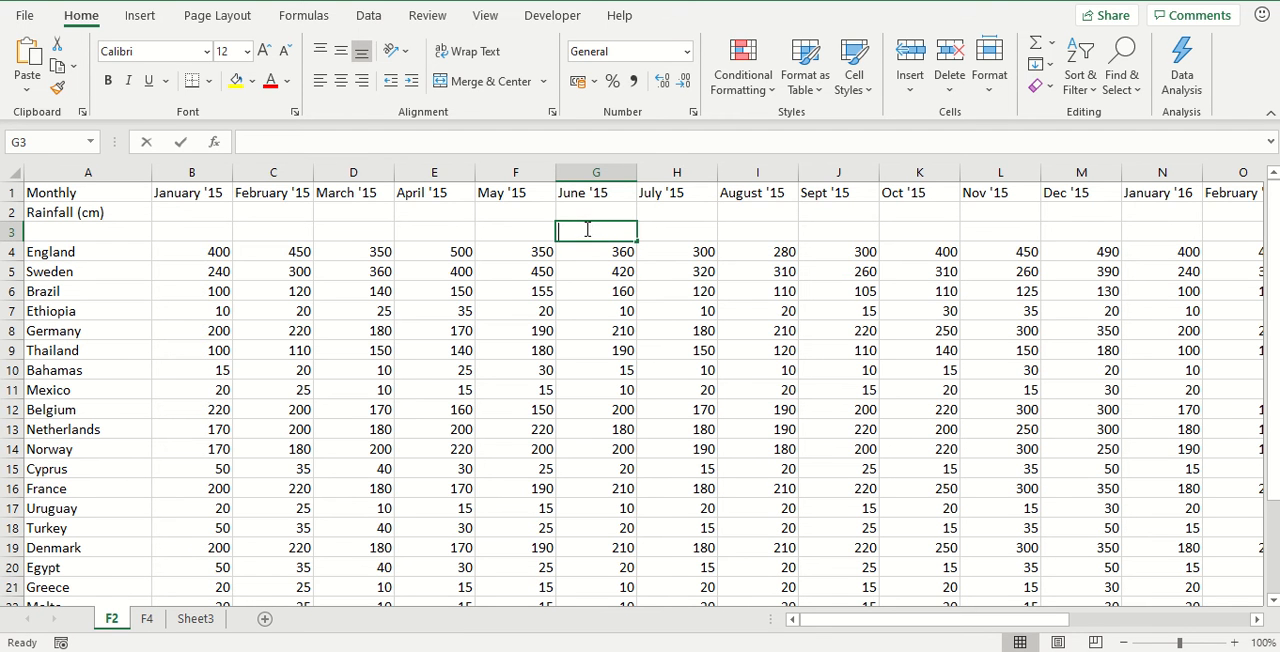
type("1")
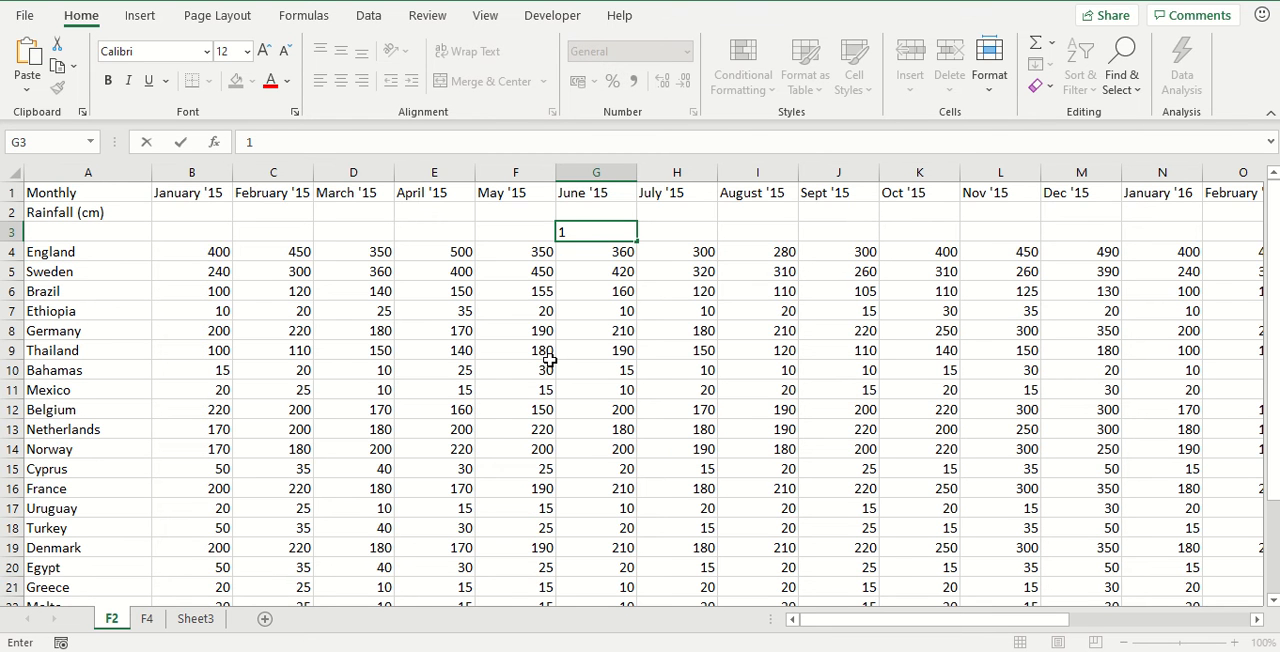
key("ctrl+Return")
key("Left")
key("Right")
key("Right")
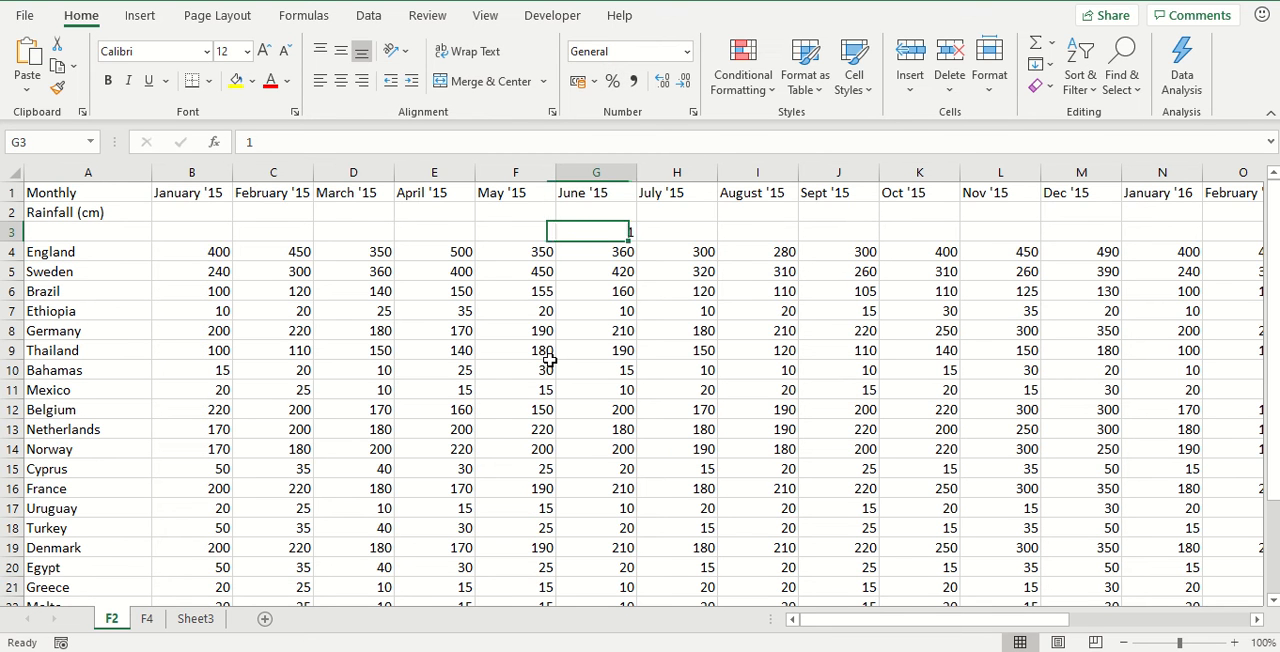
key("Left")
key("Left")
key("Right")
key("Right")
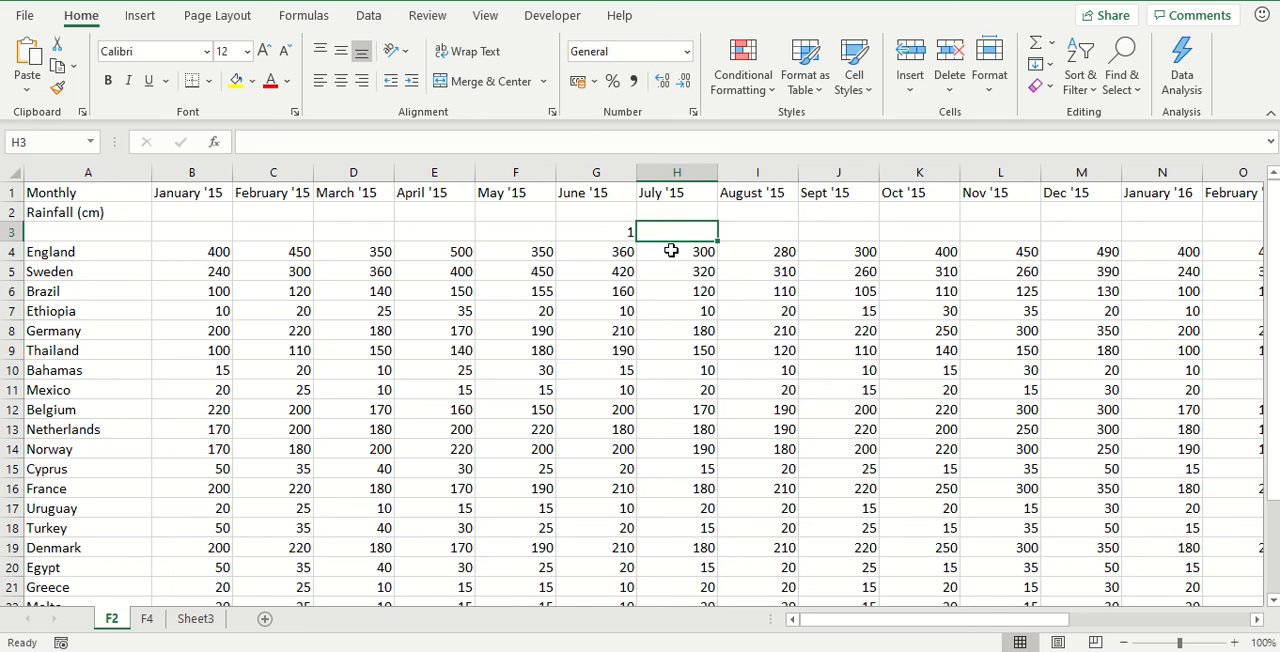
double_click(603, 232)
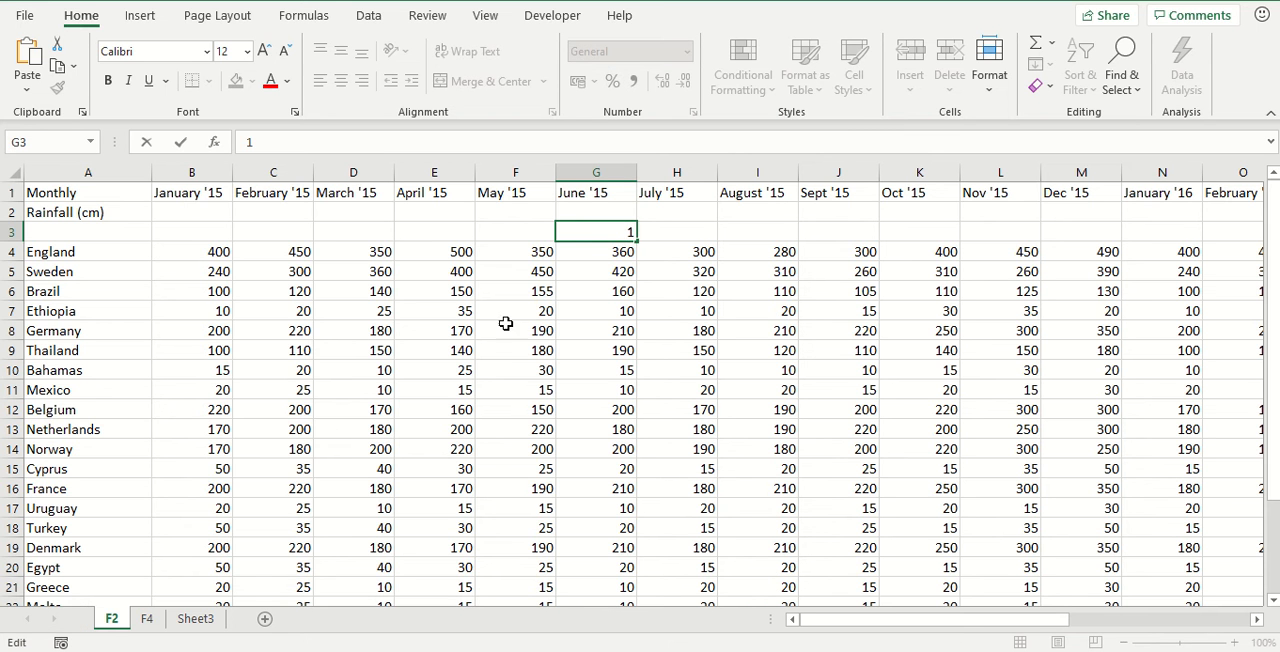
left_click(768, 228)
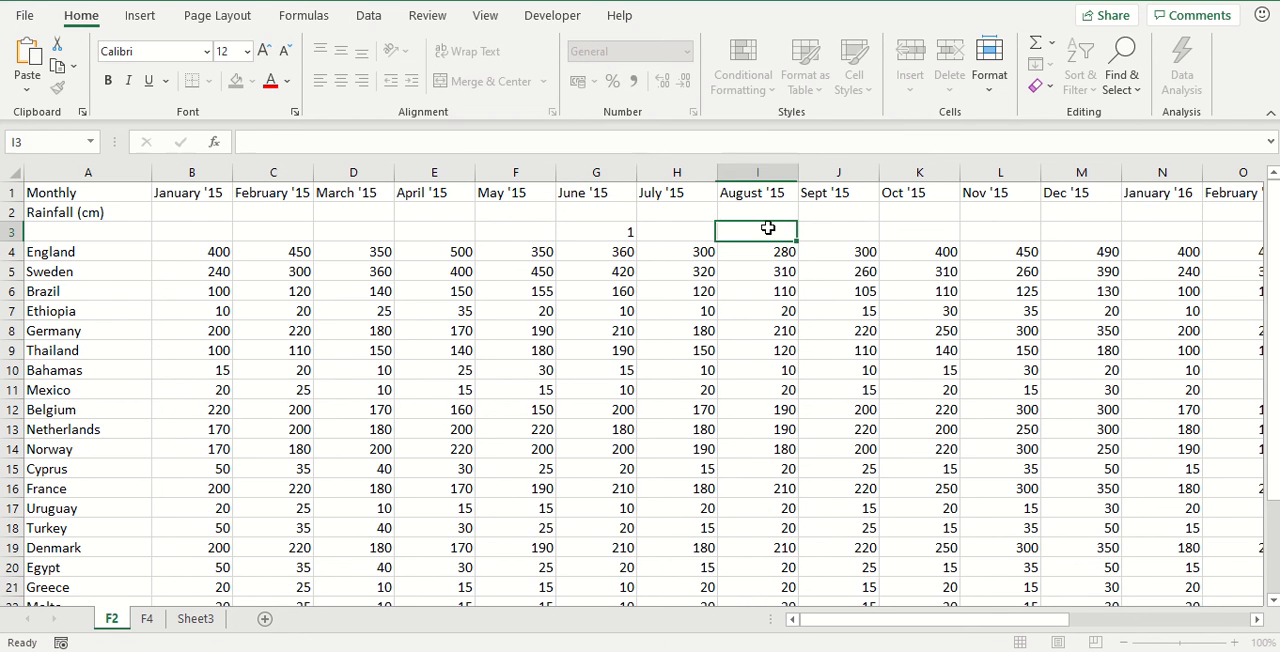
Change the heading in J1 to September '15 and fit the width of column J to its contents
left_click(829, 192)
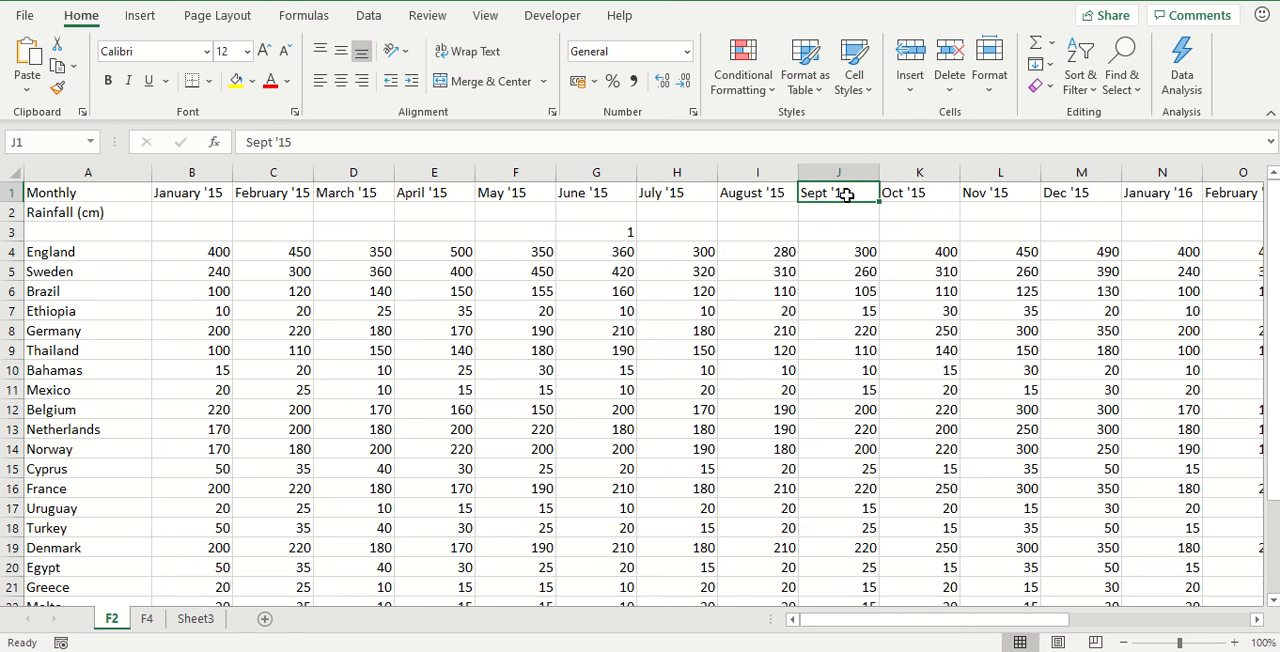
double_click(847, 194)
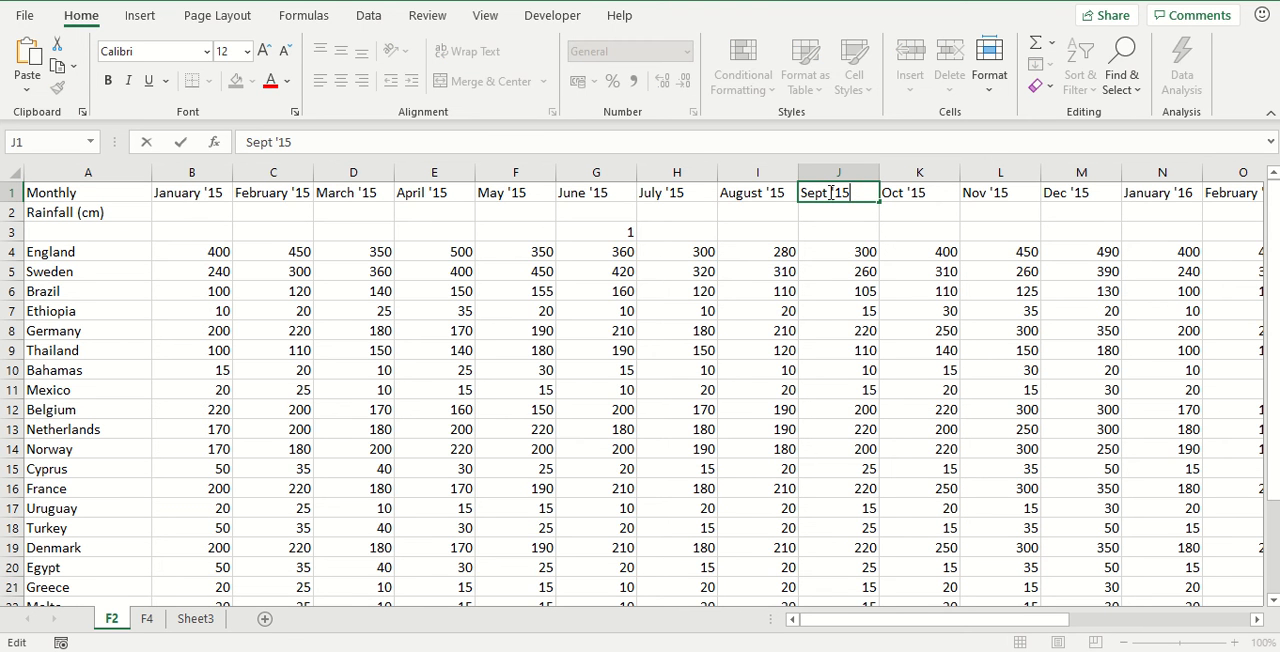
type("ember")
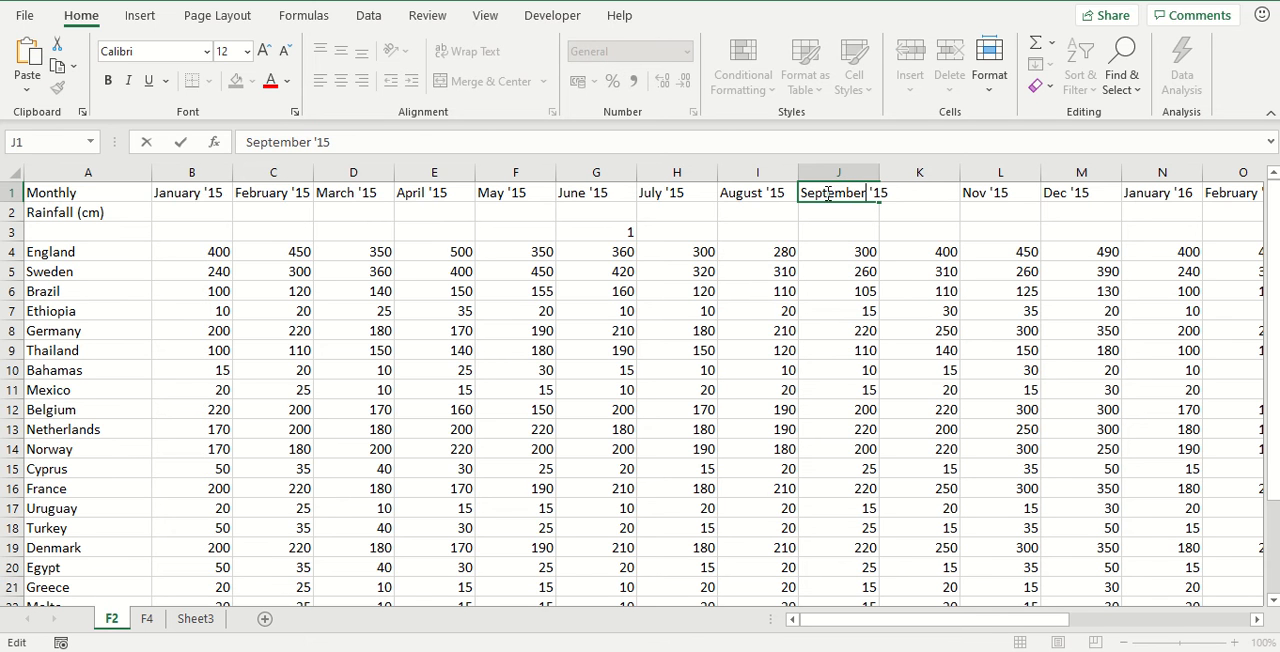
key("Return")
double_click(881, 174)
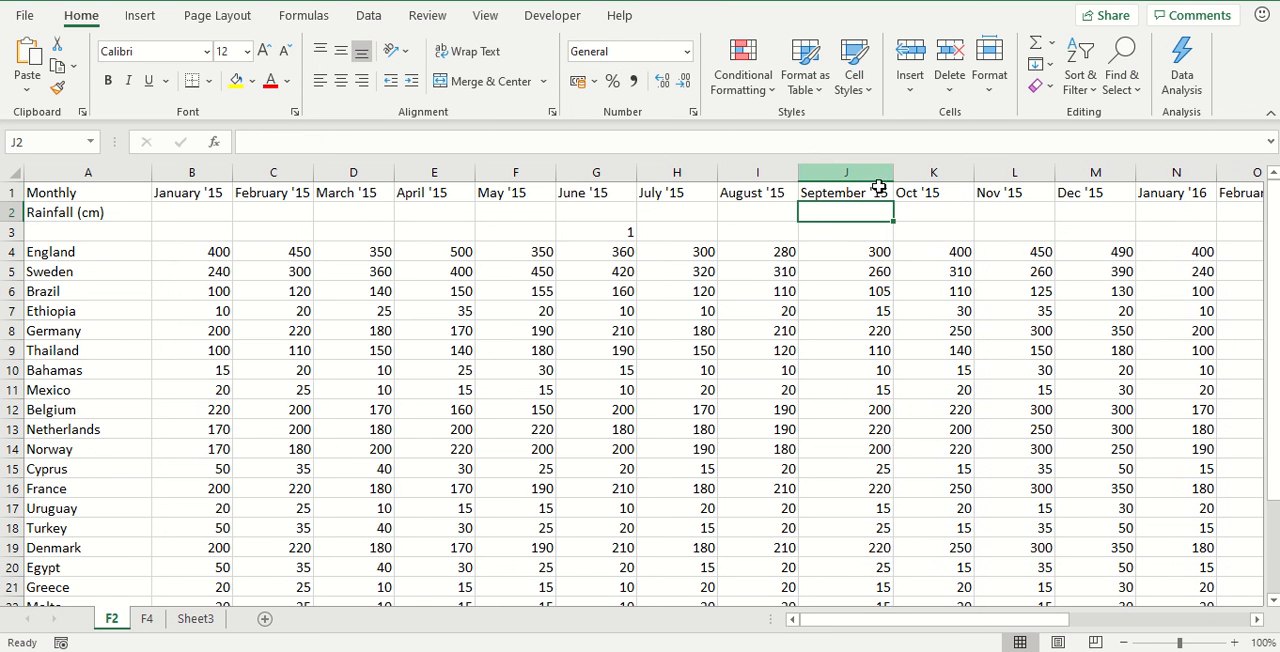
Enter the value 12 in cell J3, in the September '15 column
left_click(845, 234)
type("2")
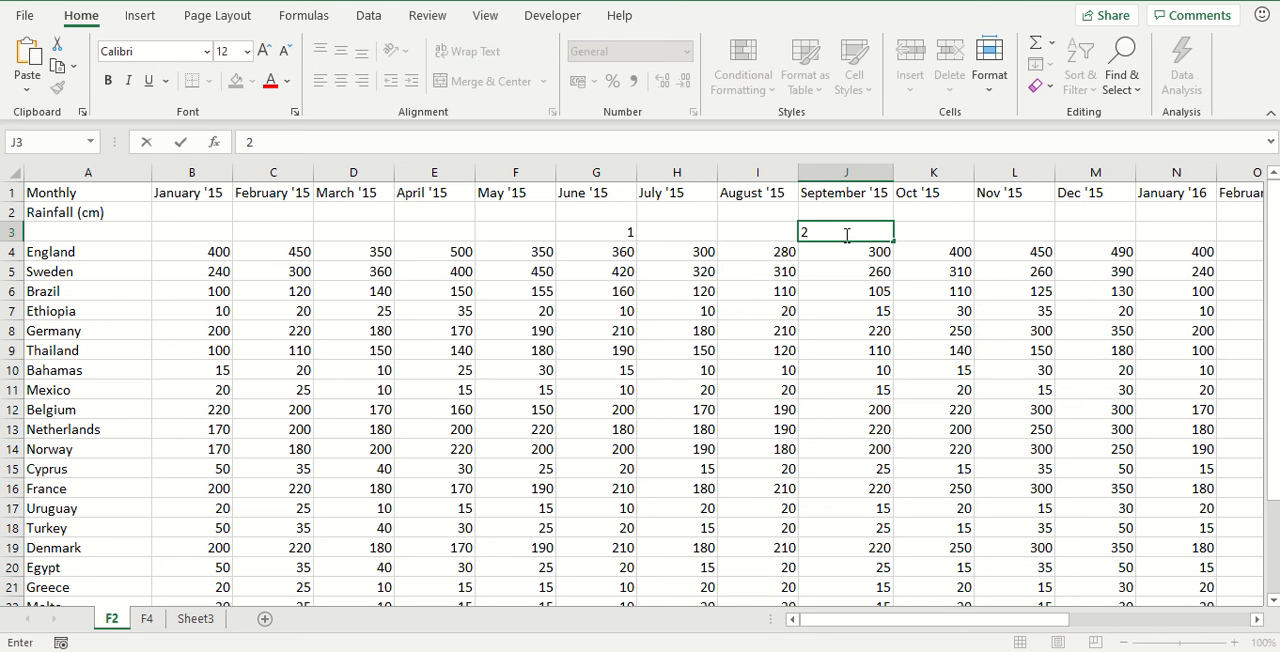
key("F2")
type("1")
key("Return")
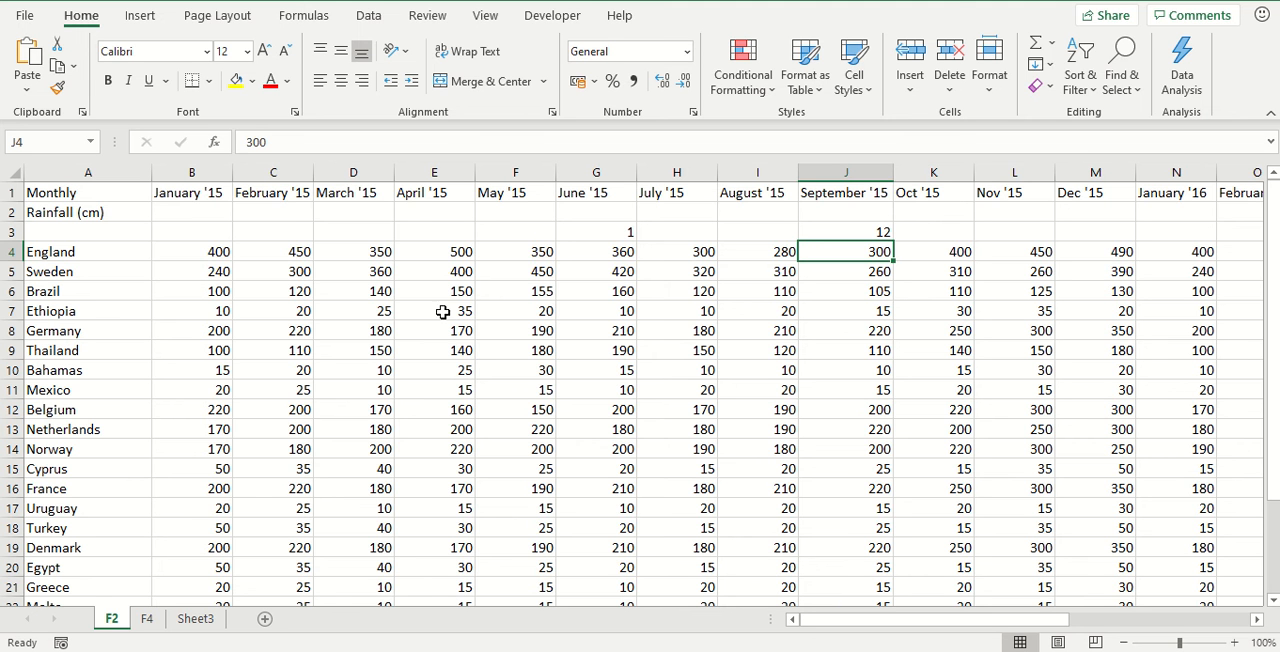
On the F4 sheet, make the B1 reference in the C3 formula absolute, so it reads =B3*$B$1
left_click(147, 620)
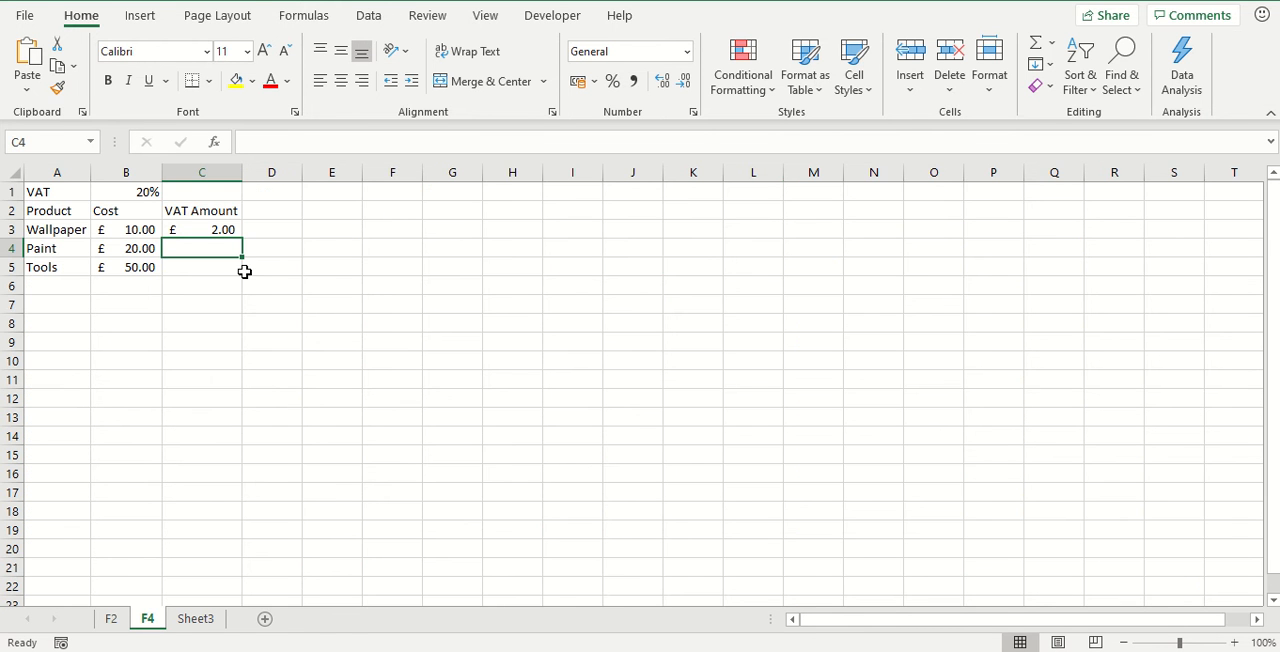
left_click(206, 229)
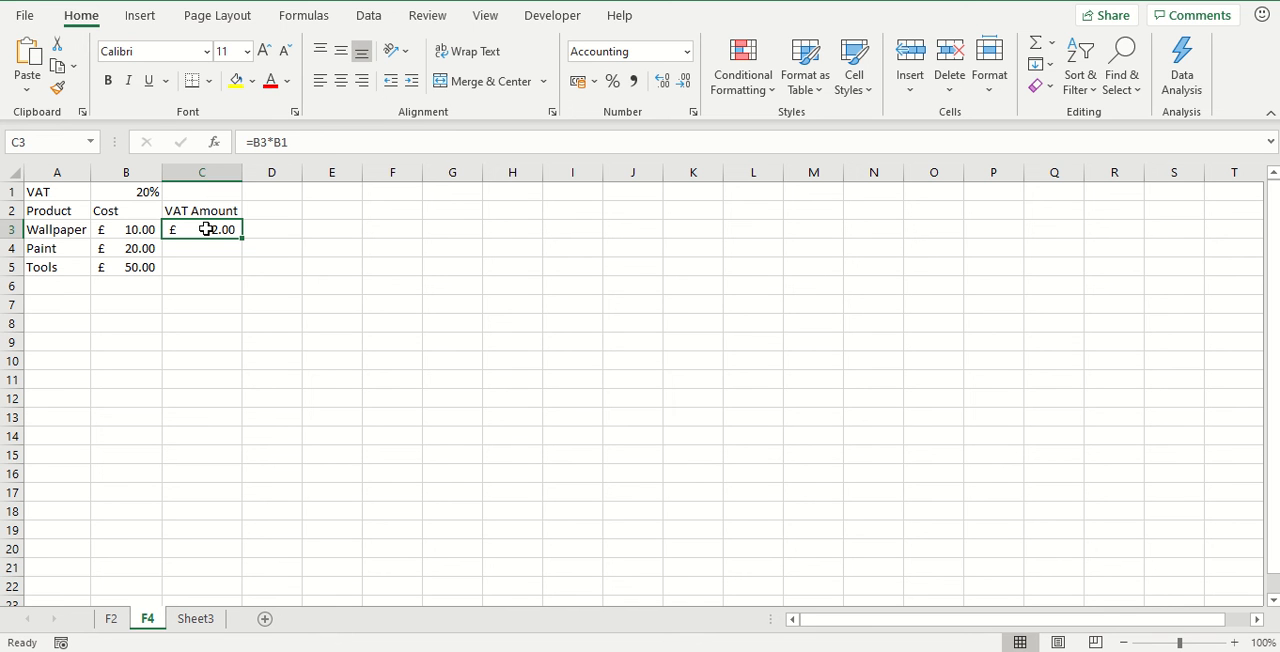
double_click(206, 229)
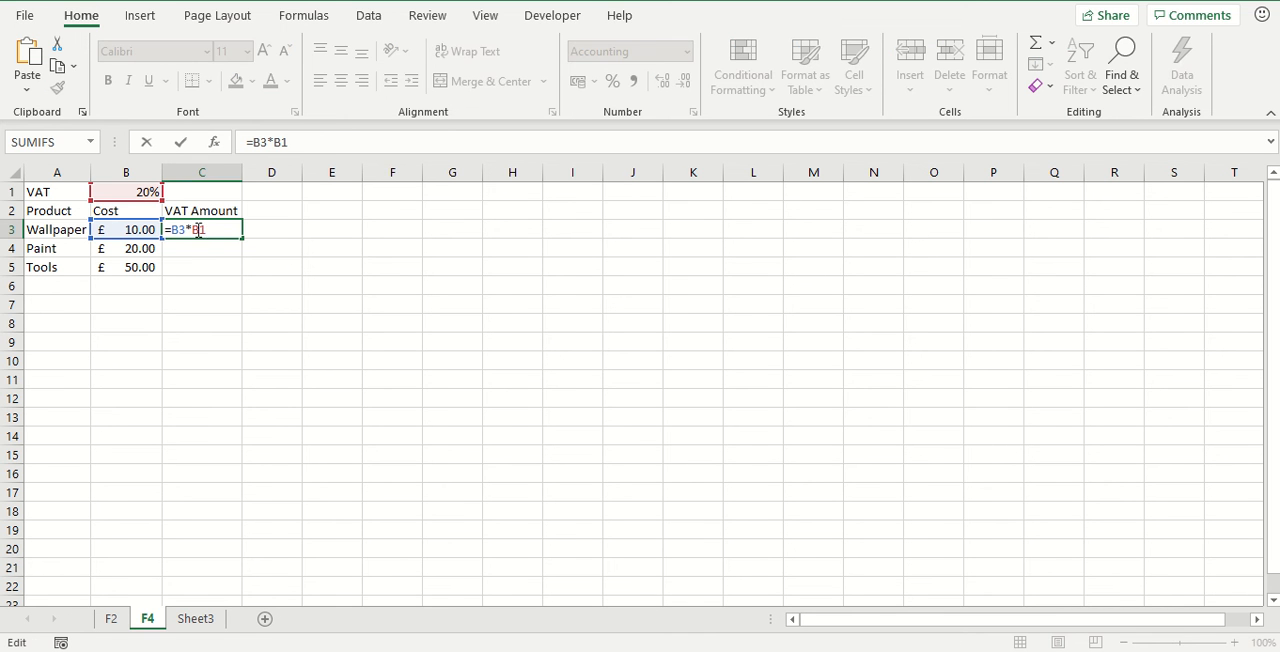
left_click(200, 230)
key("F4")
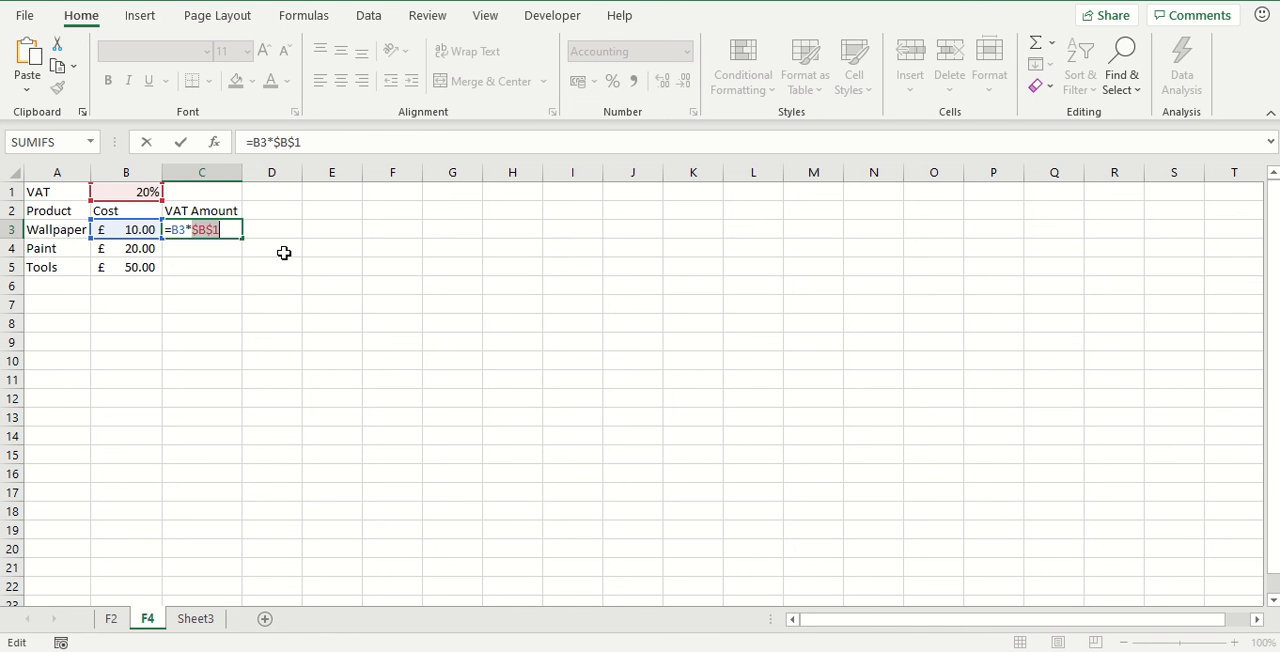
Cycle the VAT rate reference in the C3 formula through its relative, mixed and absolute forms, and commit the formula
key("F4")
key("F4")
key("F4")
key("F4")
key("F4")
key("F4")
key("F4")
key("F4")
key("Return")
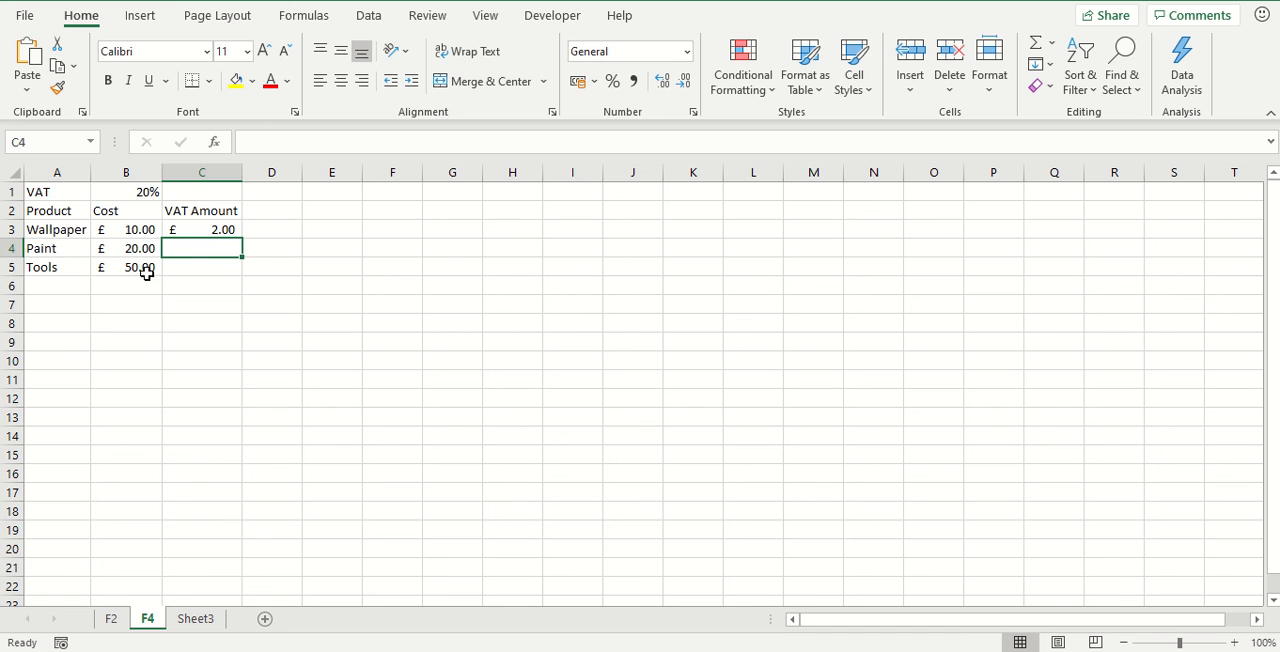
Copy the Tools entry from cell A5 to cell A9
left_click(57, 266)
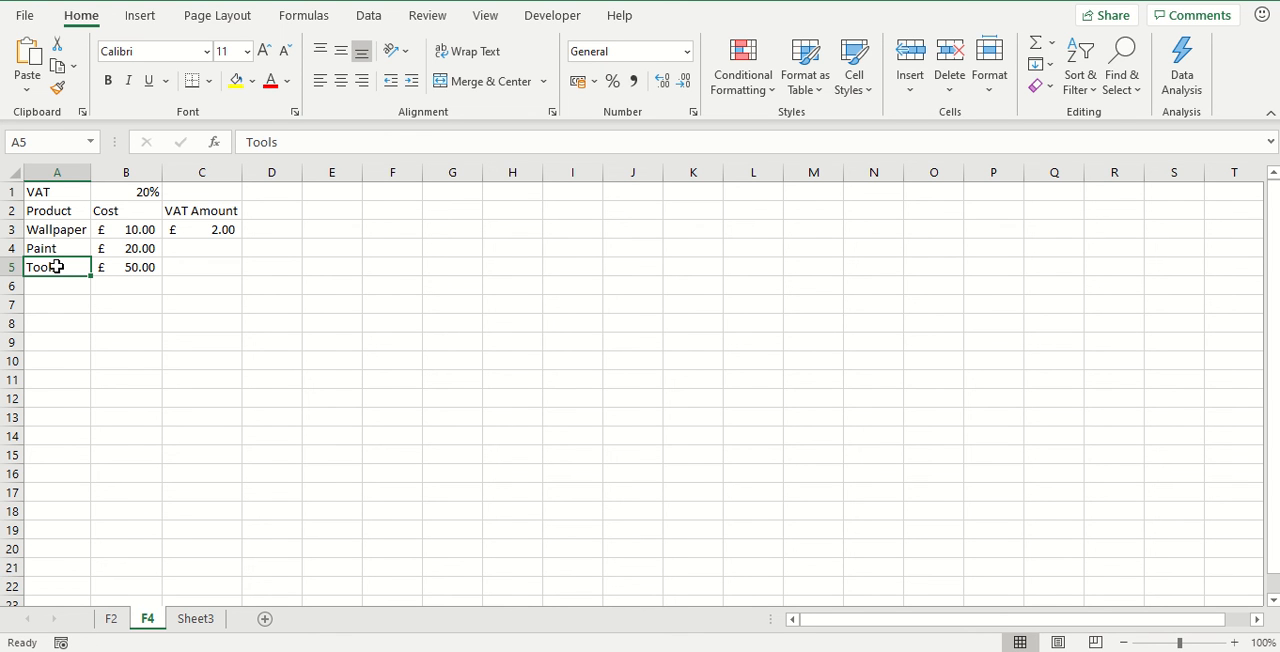
key("ctrl+c")
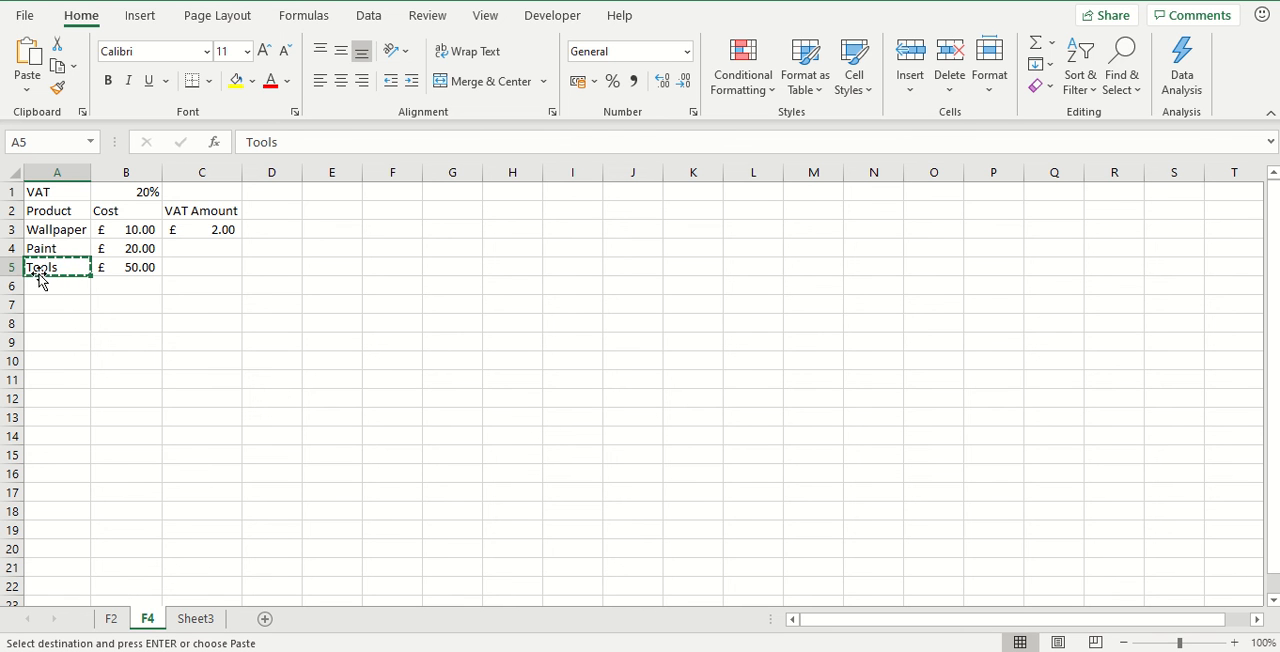
left_click(58, 341)
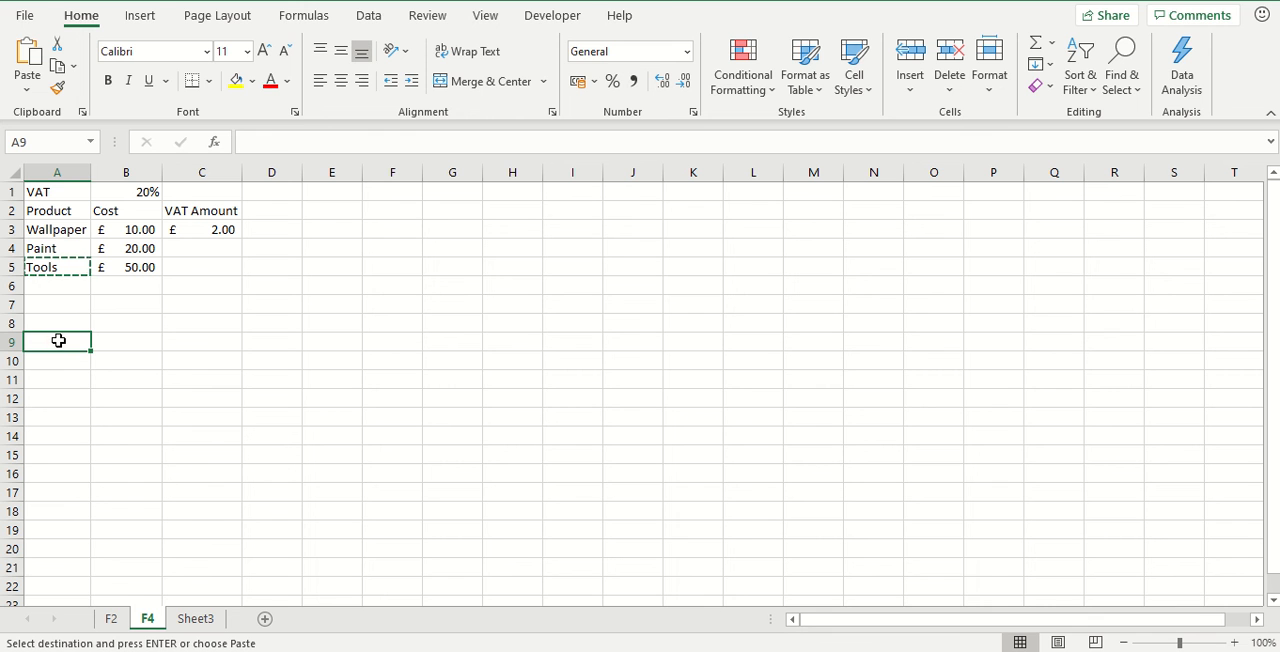
key("ctrl+v")
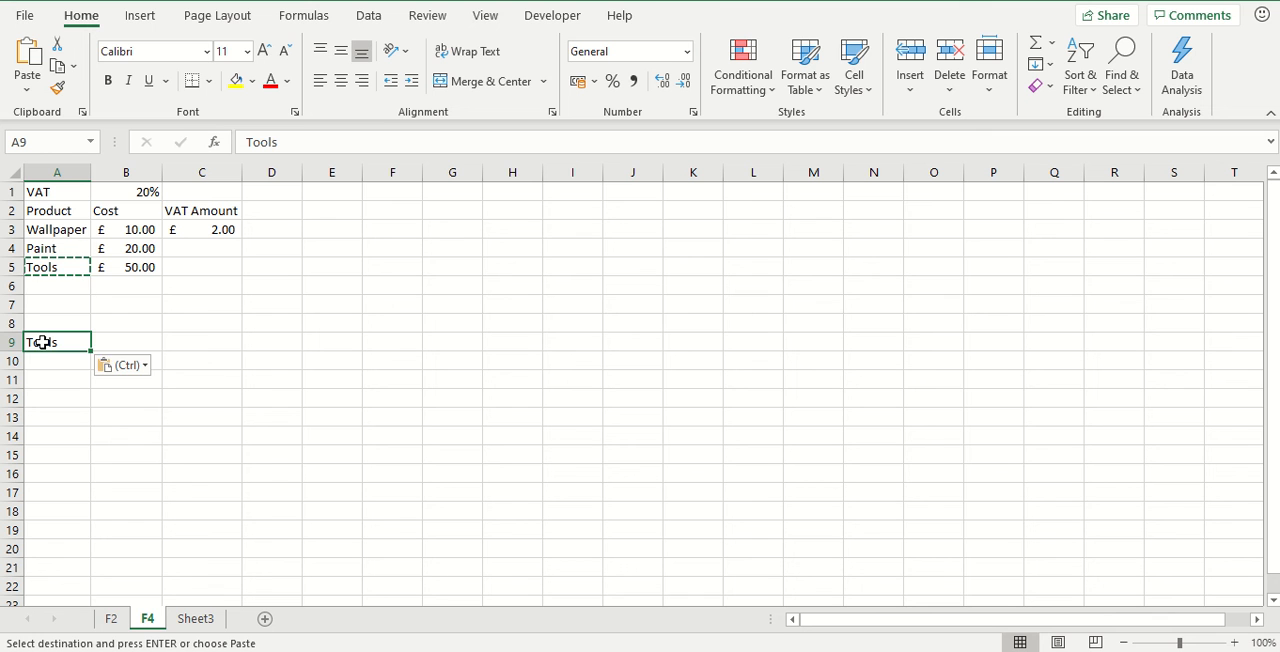
Move the Tools entry from cell A9 to cell A7
key("ctrl+c")
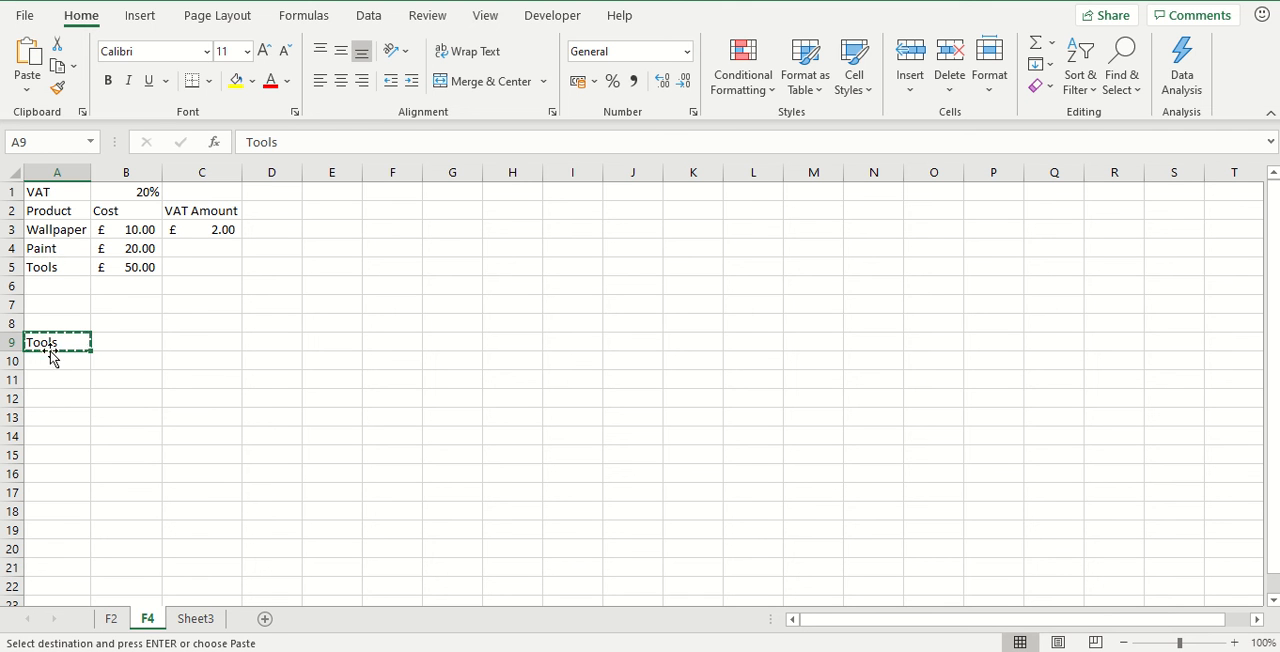
left_click(48, 304)
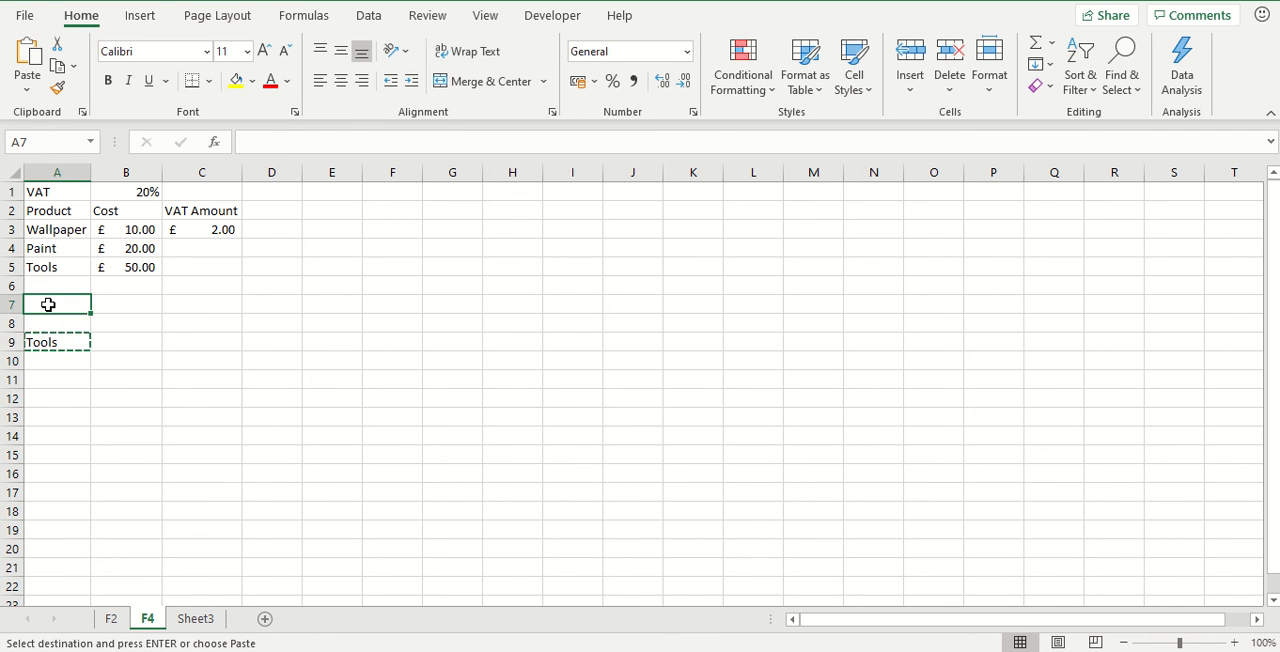
key("ctrl+v")
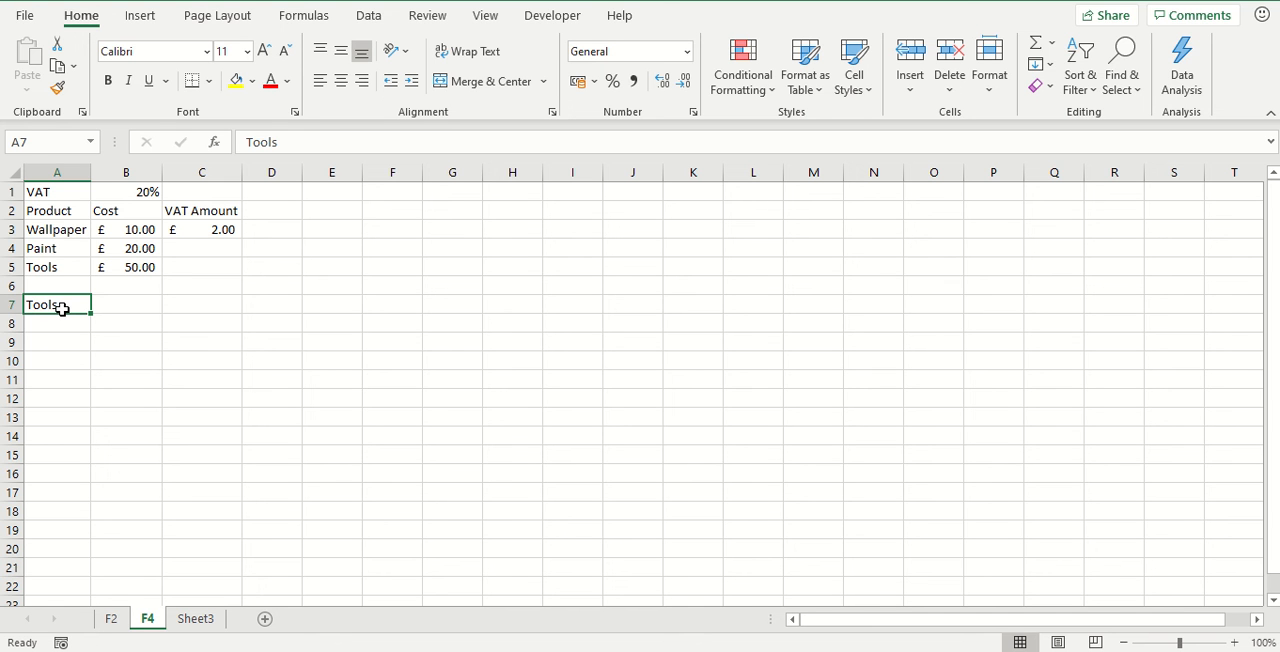
left_click(115, 359)
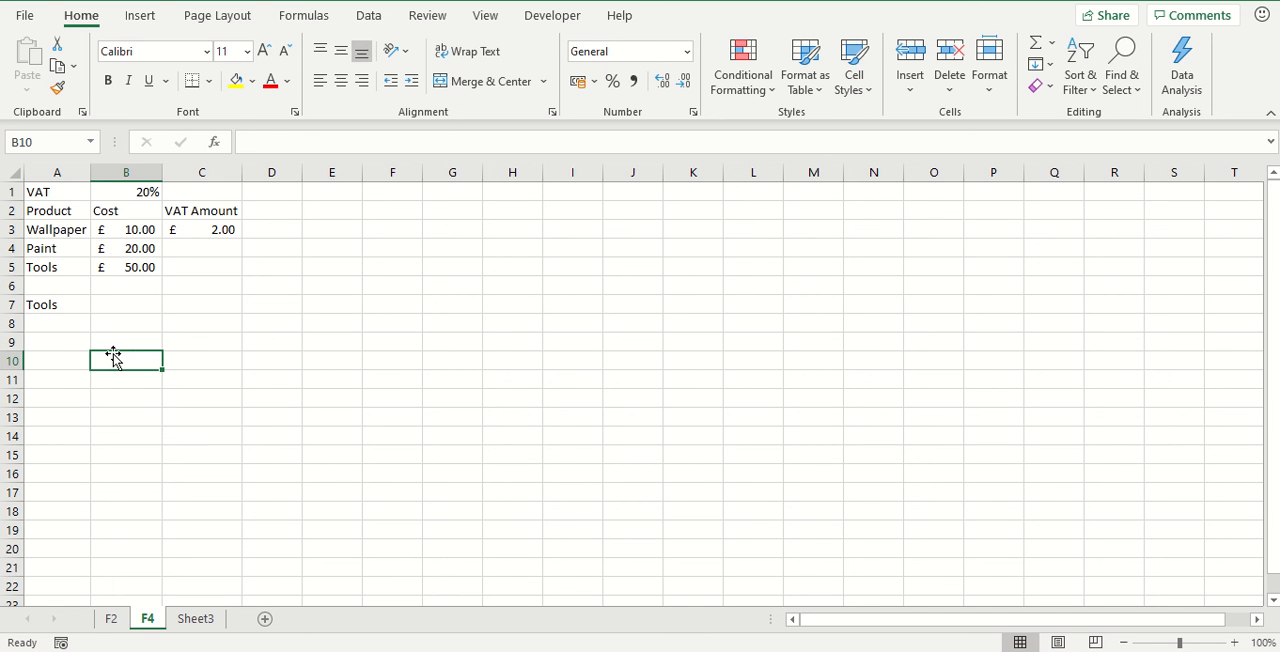